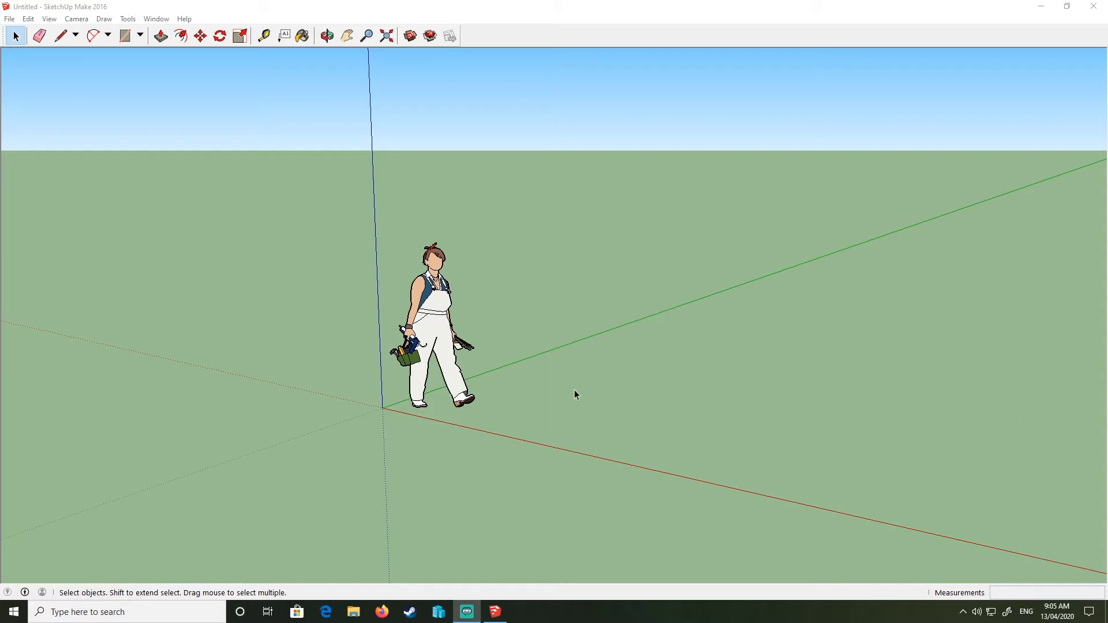
Step: Erase the default scale figure via its context menu and orbit around the axes
right_click(427, 312)
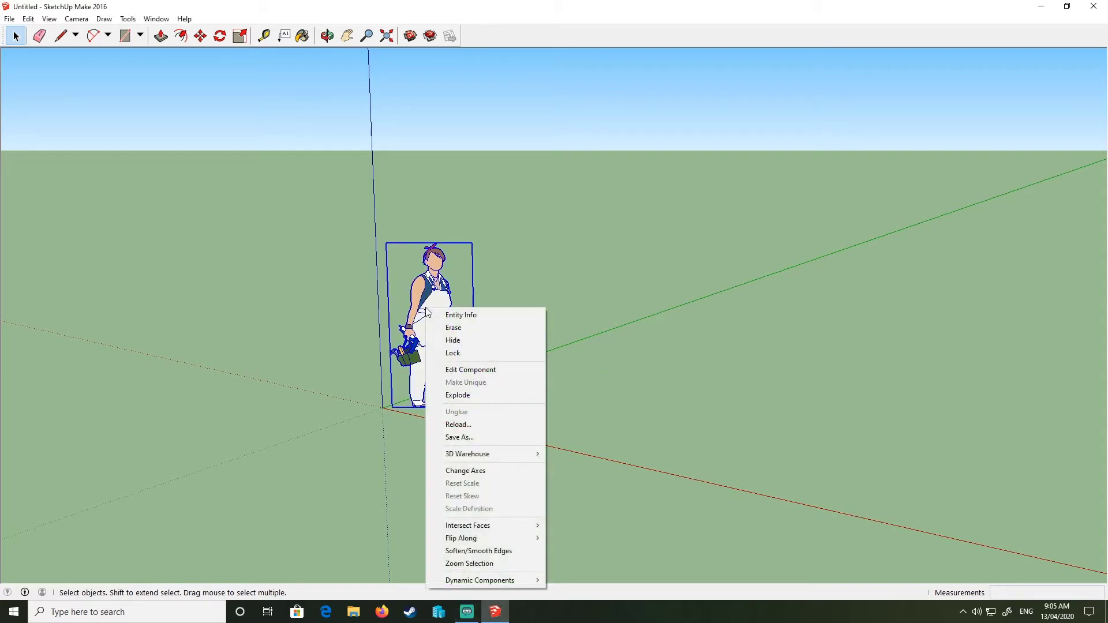
click(468, 326)
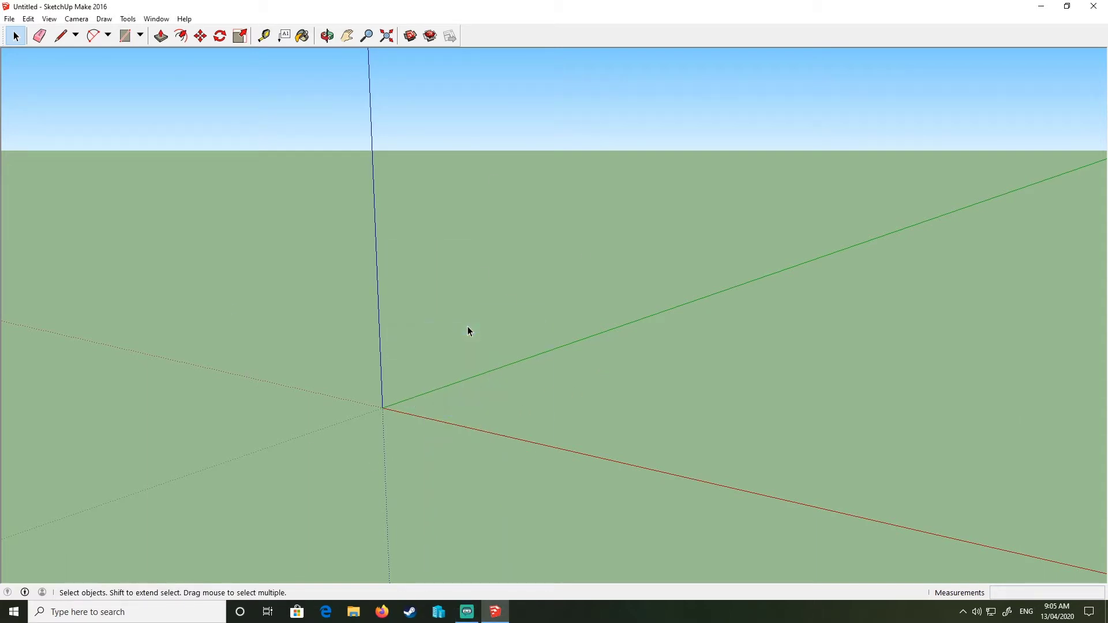
middle_drag(468, 329, 539, 381)
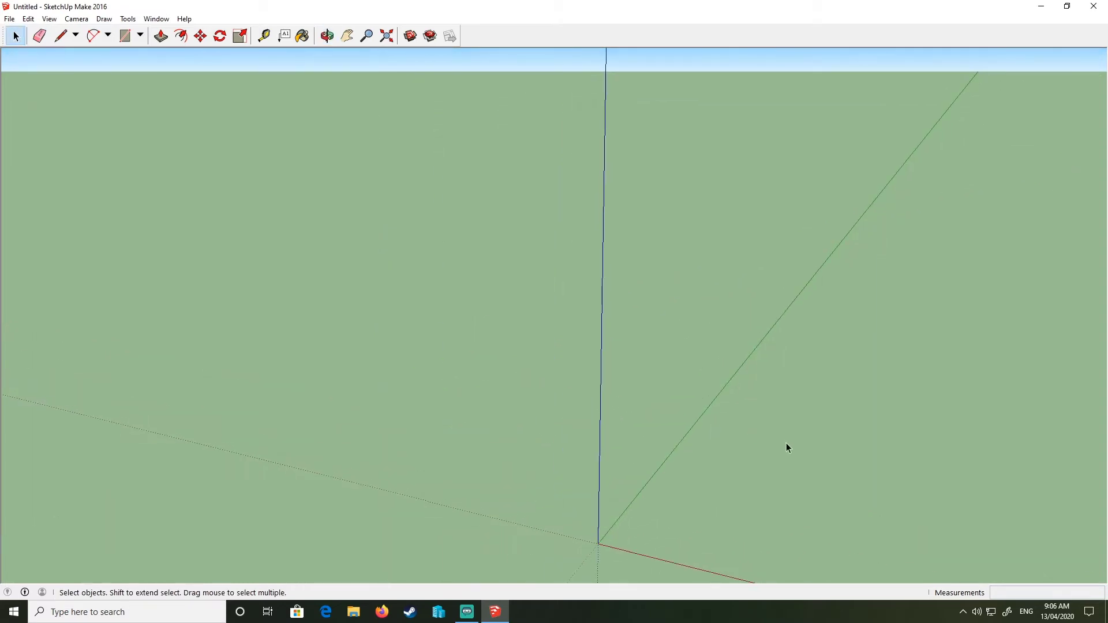
middle_drag(709, 349, 554, 231)
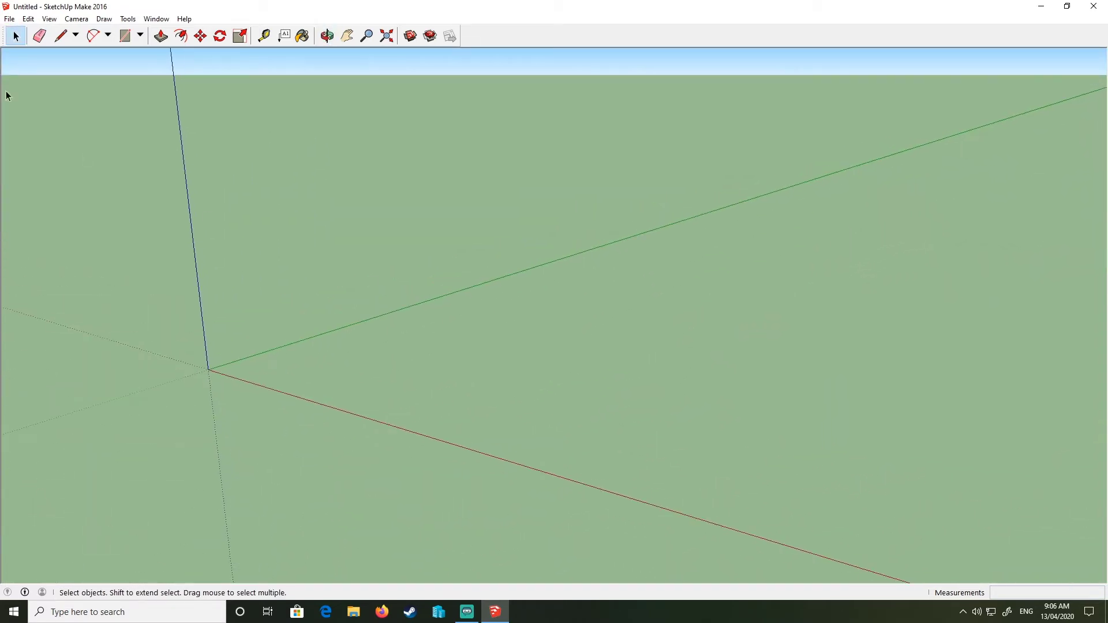
Step: Draw a 4 m line from the origin along the red axis
click(62, 36)
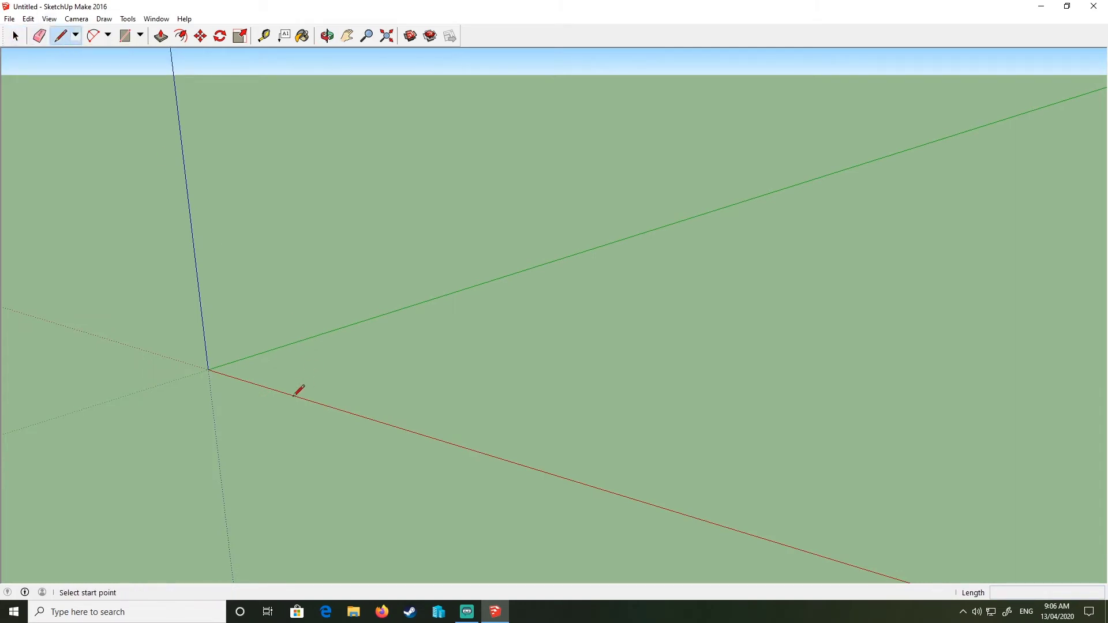
click(208, 369)
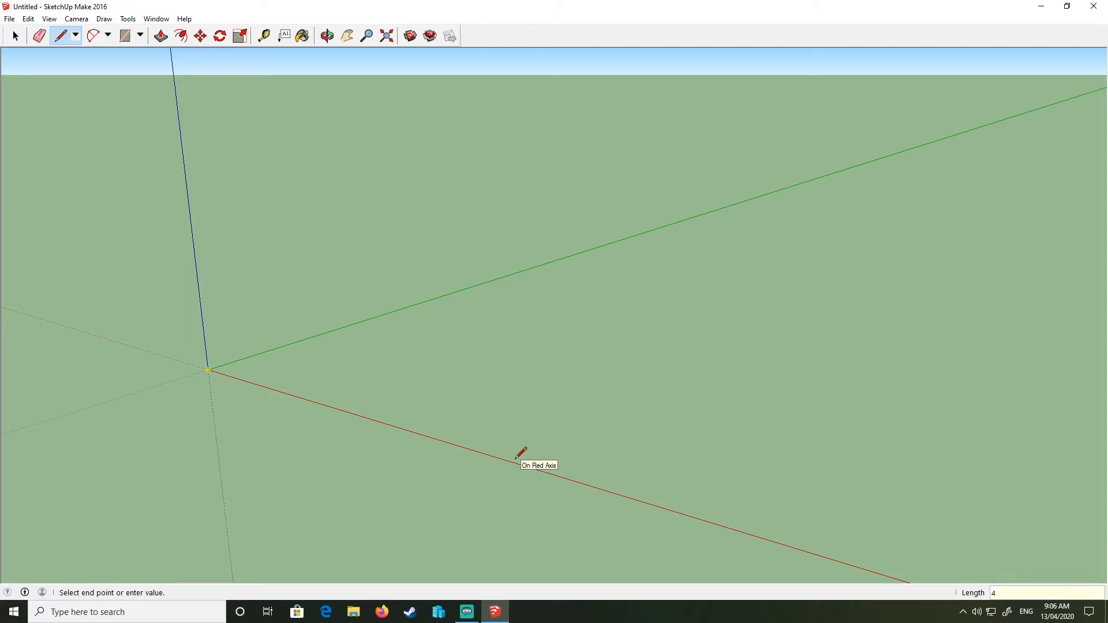
key(Return)
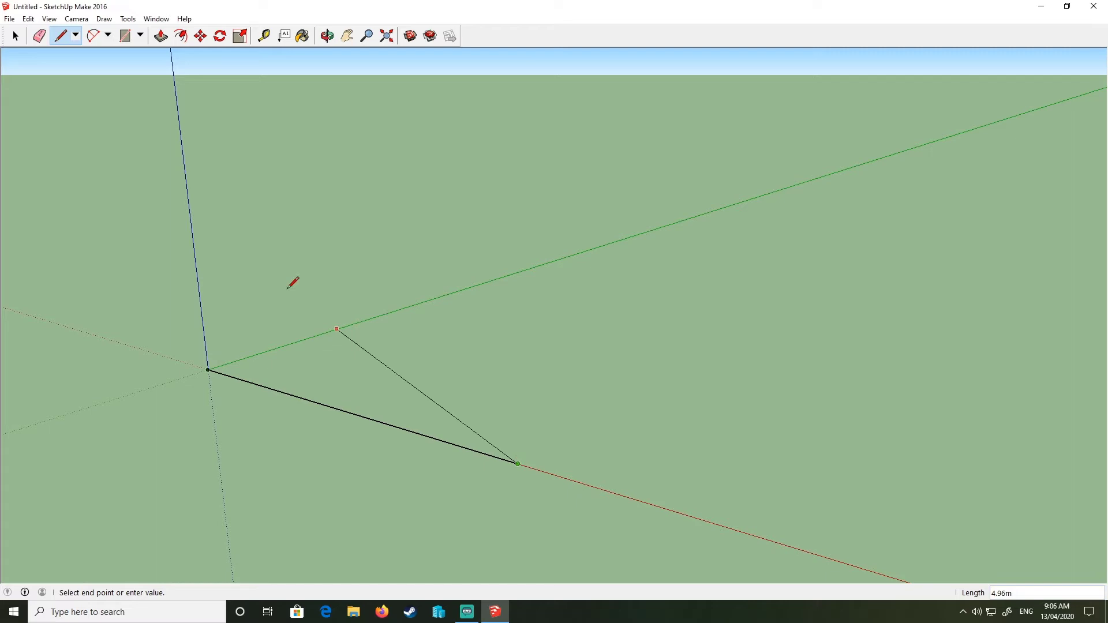
Step: Draw a 3 m line along the green axis from the red edge's midpoint, redoing the first attempt
click(61, 36)
mouse_move(578, 375)
middle_down()
mouse_move(138, 487)
mouse_move(151, 479)
middle_up()
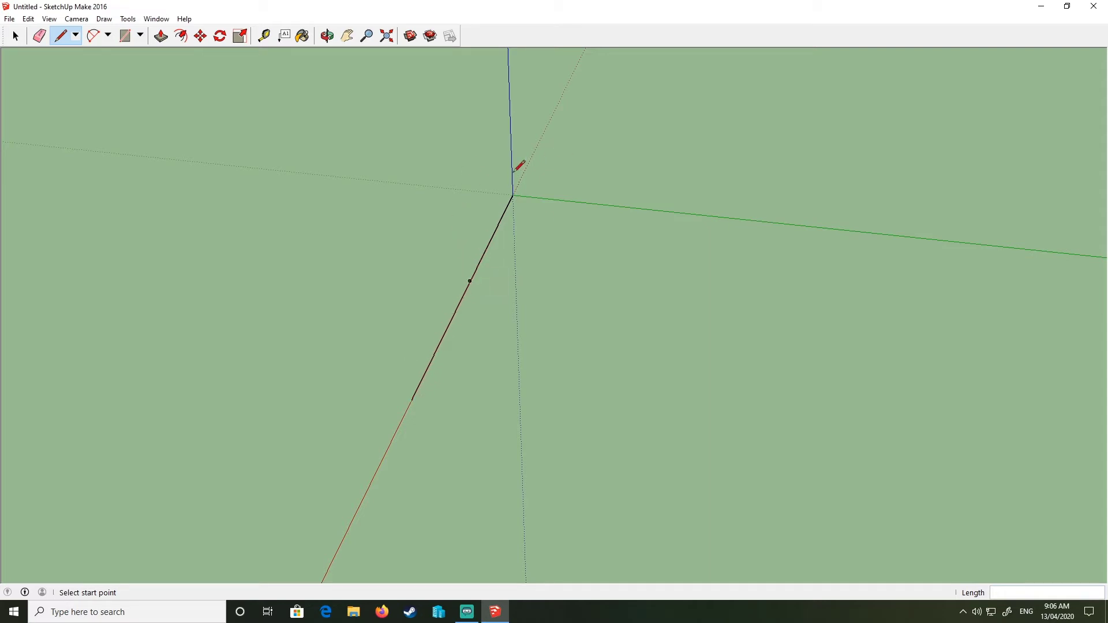
mouse_move(475, 365)
middle_down()
mouse_move(234, 247)
mouse_move(235, 299)
middle_up()
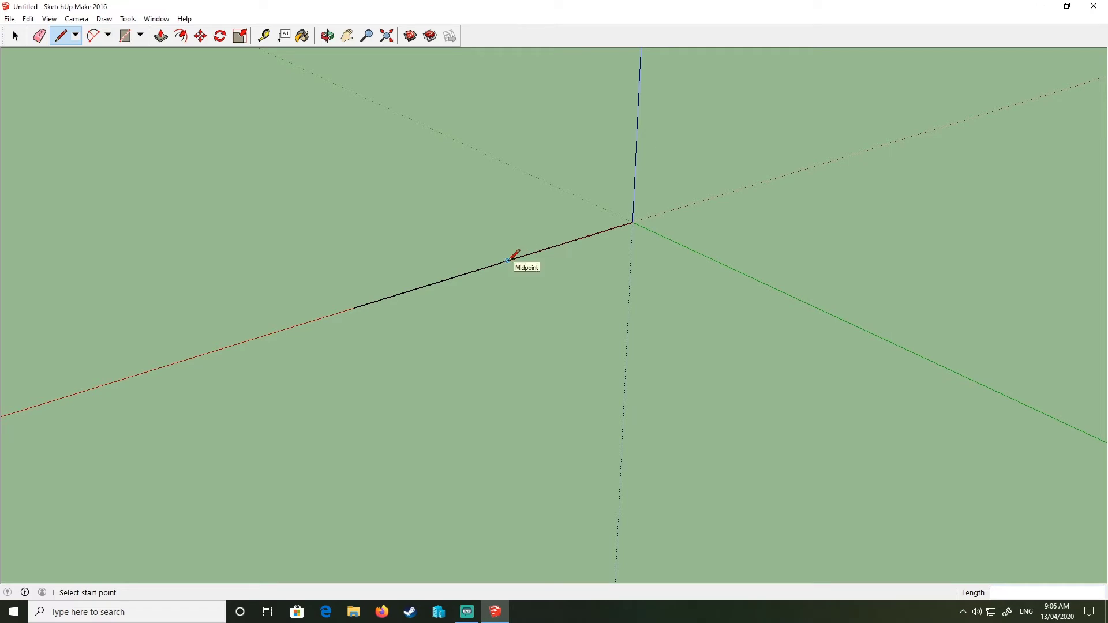
click(508, 261)
mouse_move(508, 260)
middle_down()
mouse_move(712, 324)
mouse_move(794, 294)
middle_up()
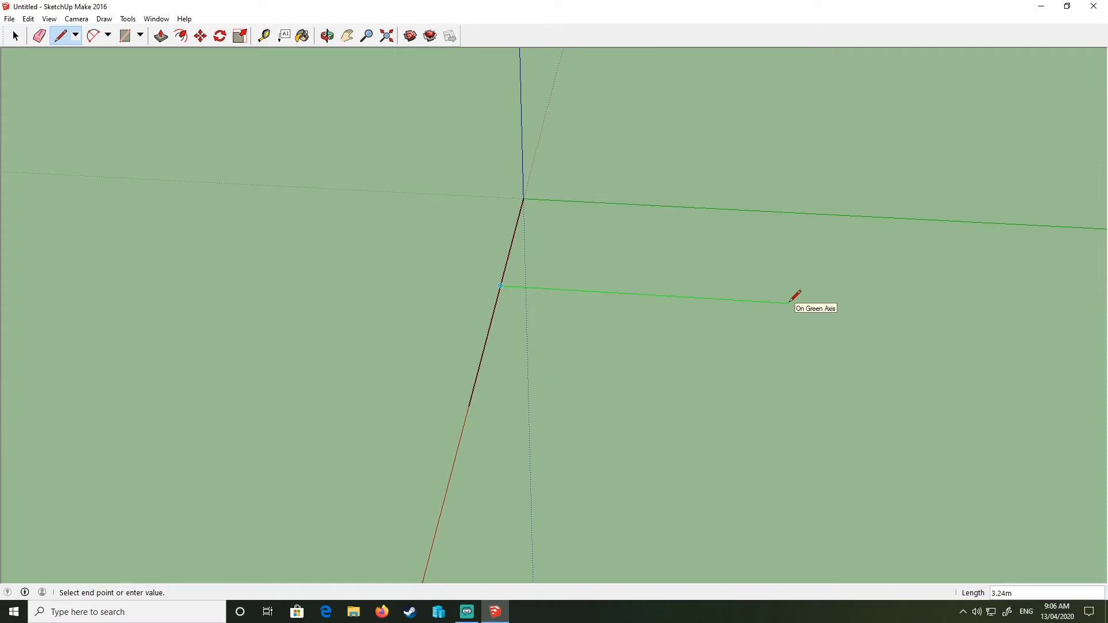
key(Return)
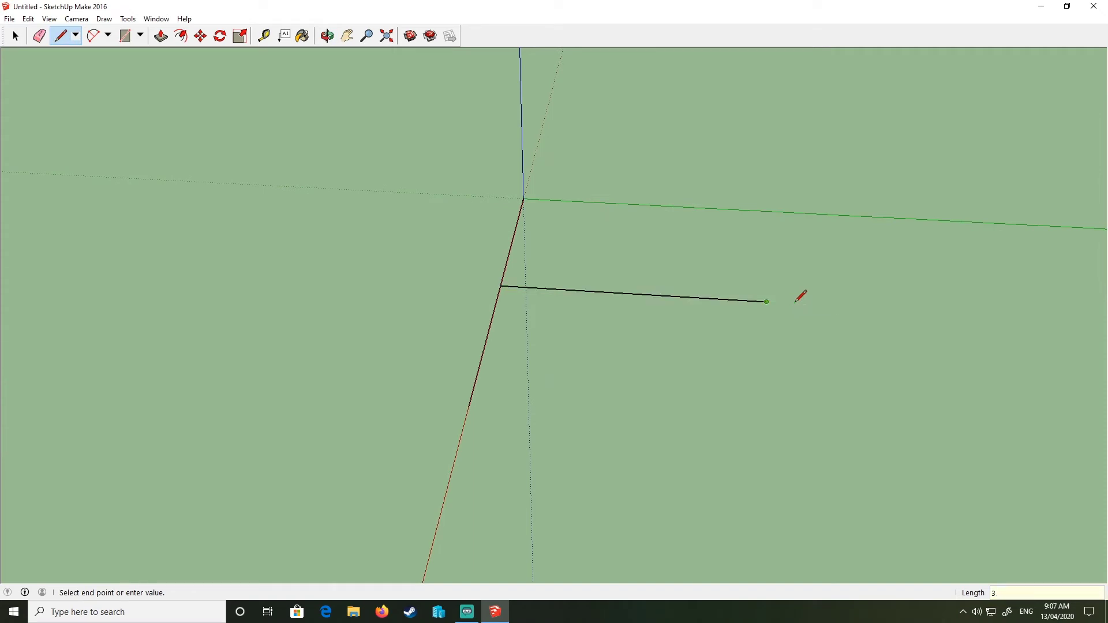
middle_drag(801, 296, 621, 286)
key(ctrl+z)
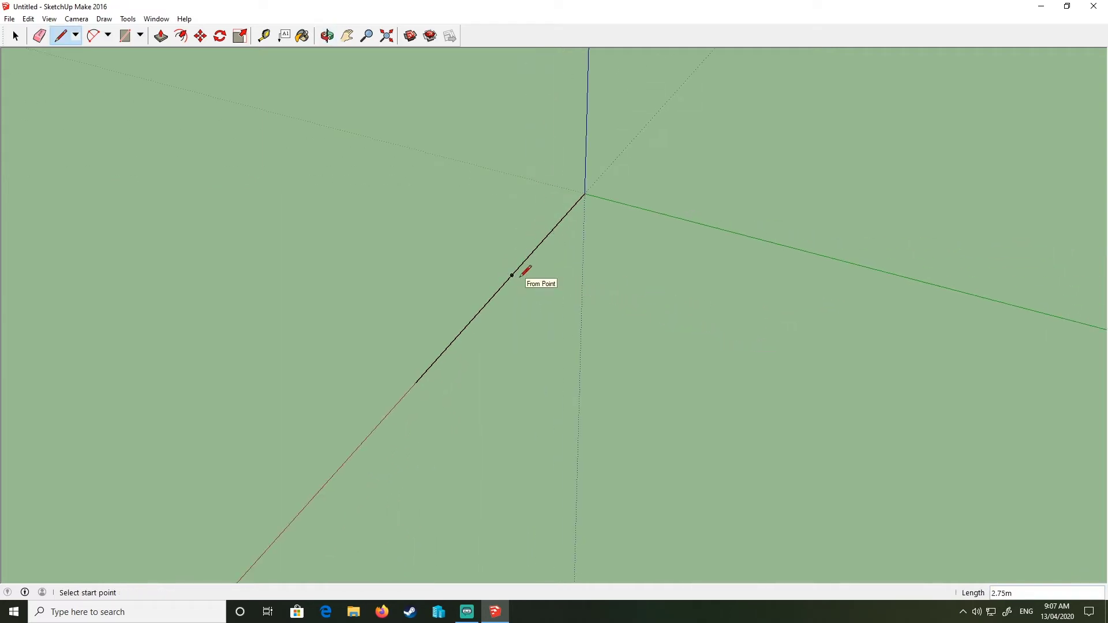
click(512, 276)
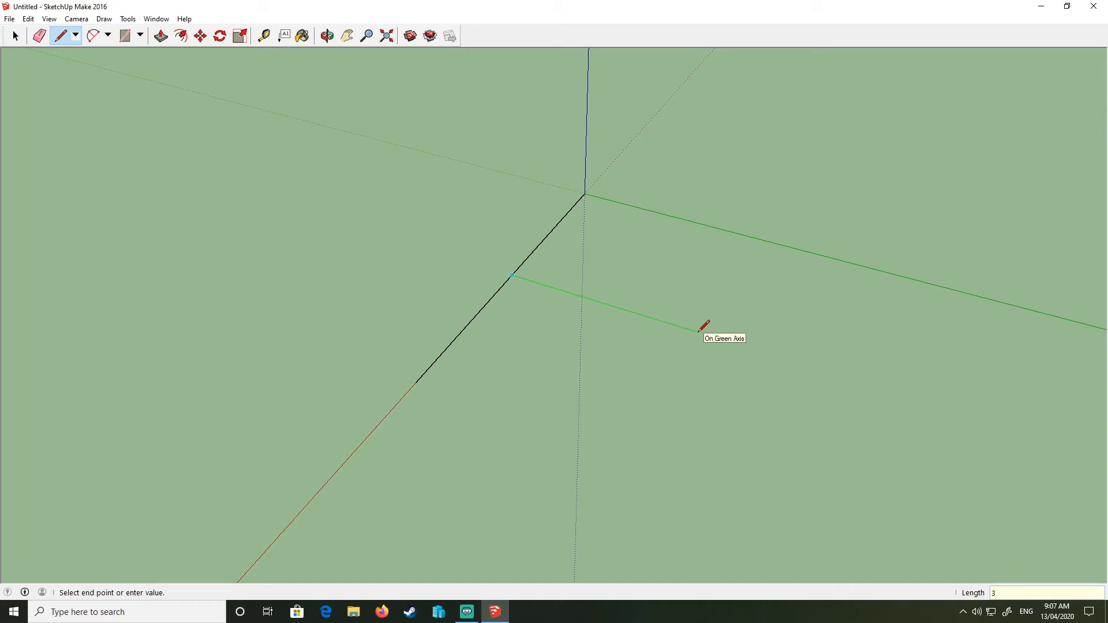
text(3)
key(Return)
middle_drag(703, 324, 514, 346)
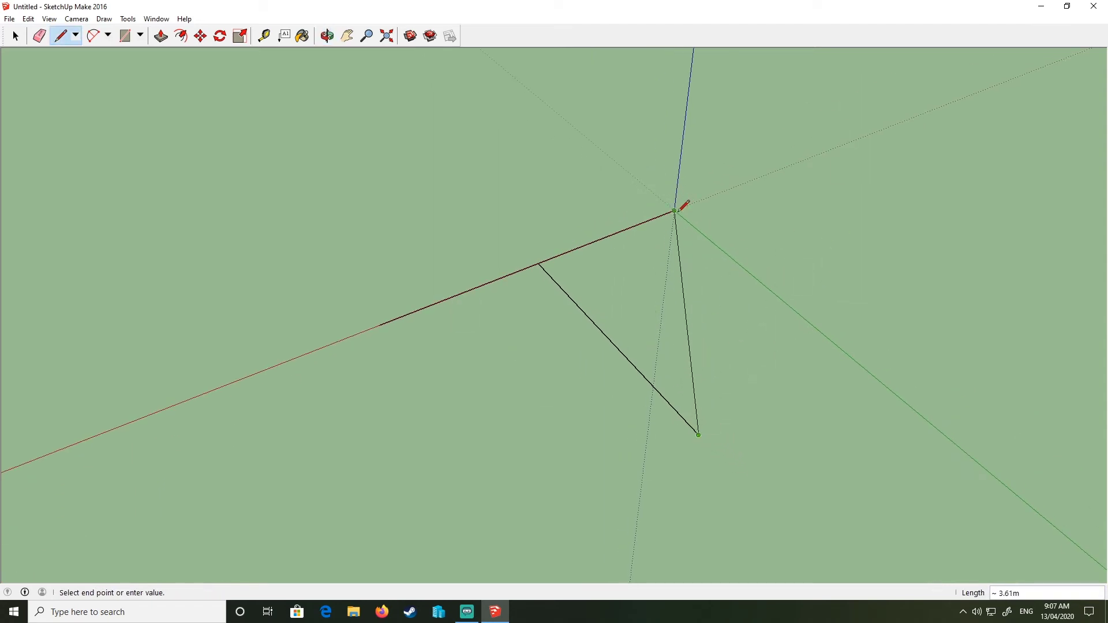
key(Escape)
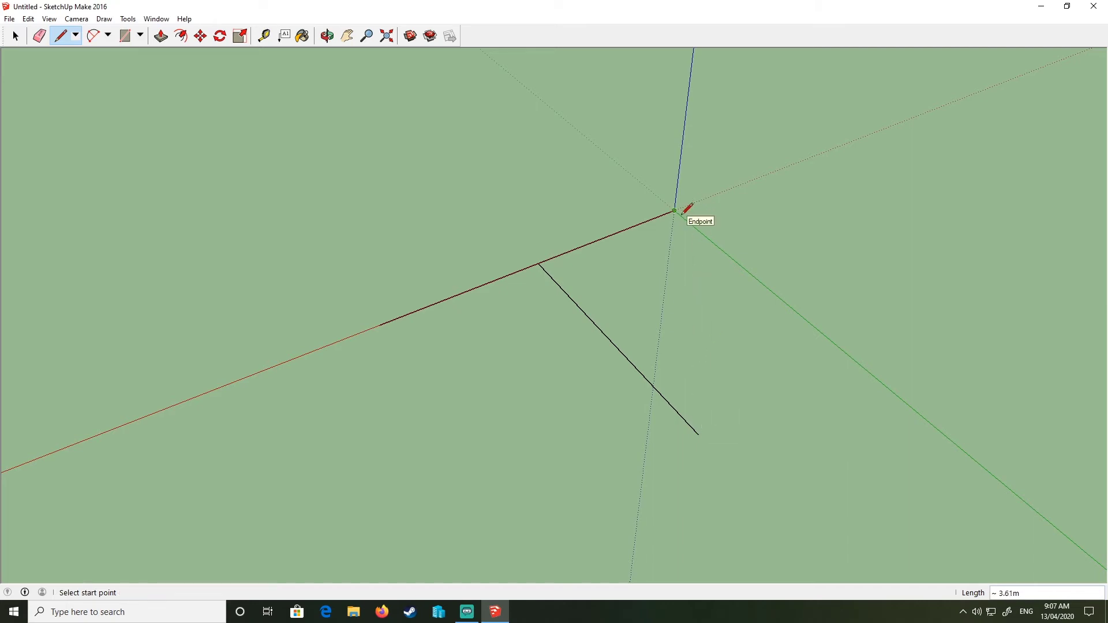
Step: Close the triangle with edges to the origin and to the red-axis end
click(699, 435)
click(674, 210)
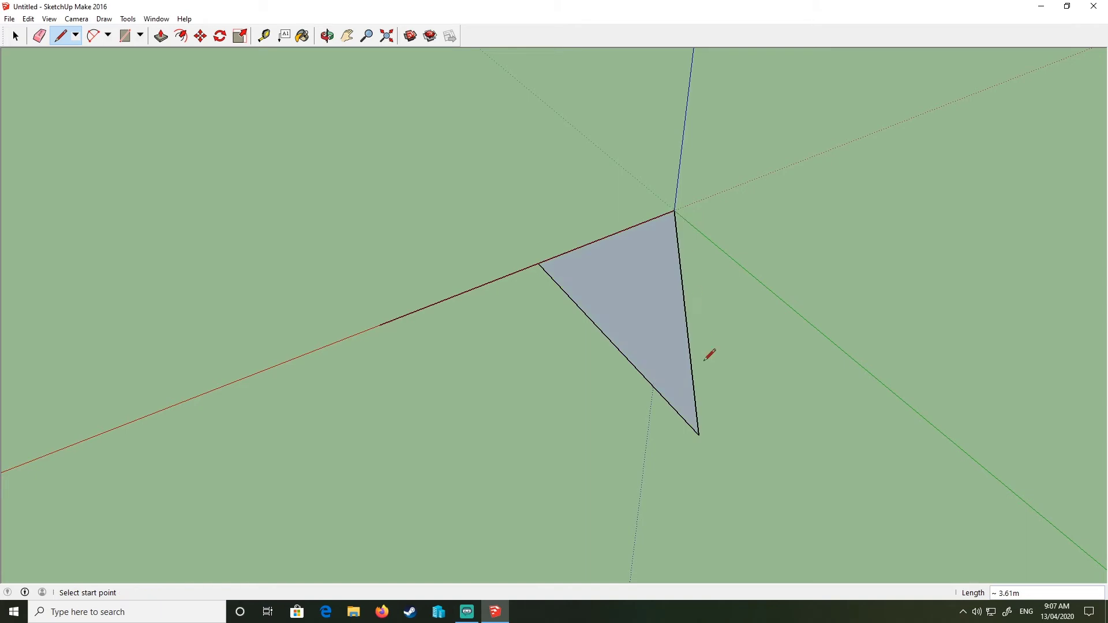
click(699, 435)
click(381, 325)
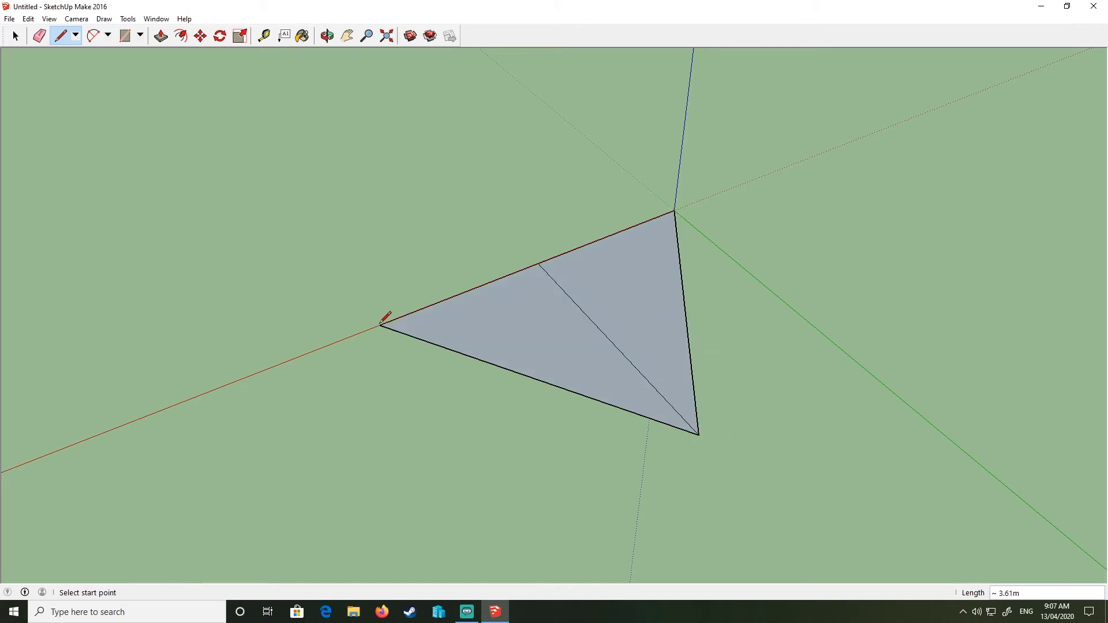
mouse_move(385, 317)
middle_down()
mouse_move(676, 178)
mouse_move(569, 82)
mouse_move(45, 265)
mouse_move(132, 269)
mouse_move(128, 606)
mouse_move(841, 433)
mouse_move(376, 524)
mouse_move(304, 455)
middle_up()
key(l)
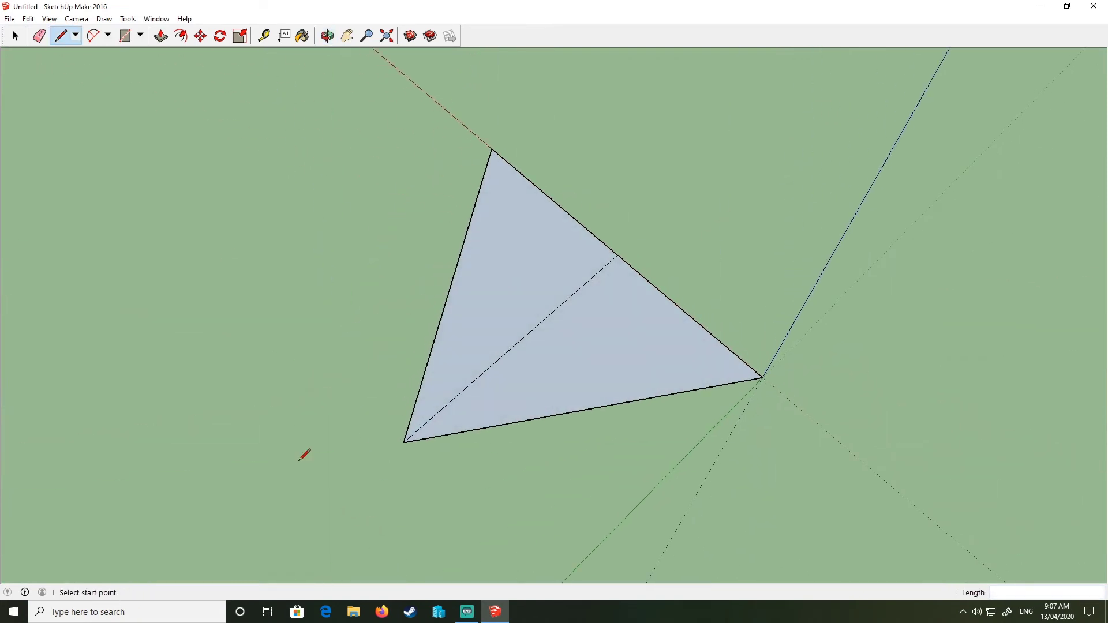
Step: Erase the diagonal line across the triangle
click(36, 40)
drag(553, 276, 596, 336)
click(60, 36)
middle_drag(572, 346, 523, 249)
scroll(522, 249, down, 1)
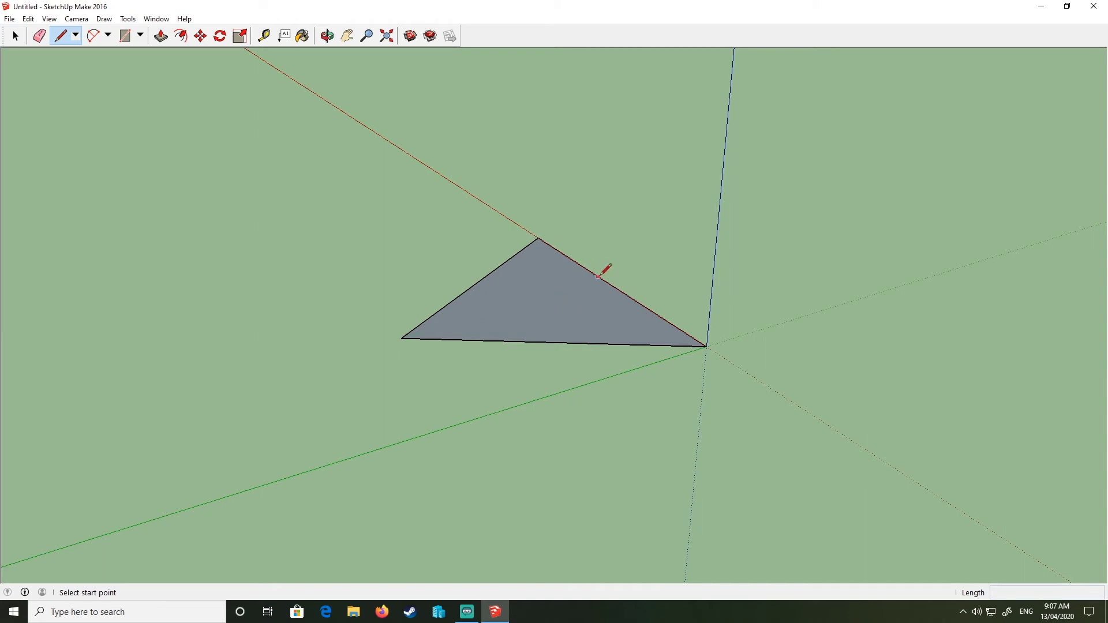
mouse_move(610, 285)
middle_down()
mouse_move(320, 304)
mouse_move(563, 415)
mouse_move(532, 260)
middle_up()
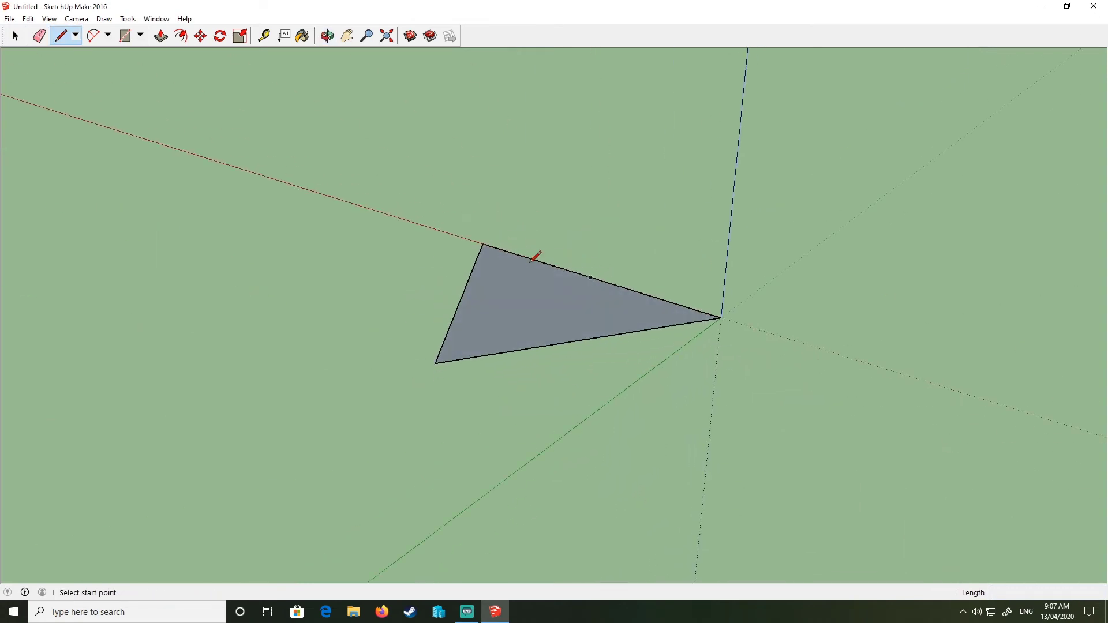
Step: Draw a 3 m vertical line up from the triangle's back edge
click(589, 277)
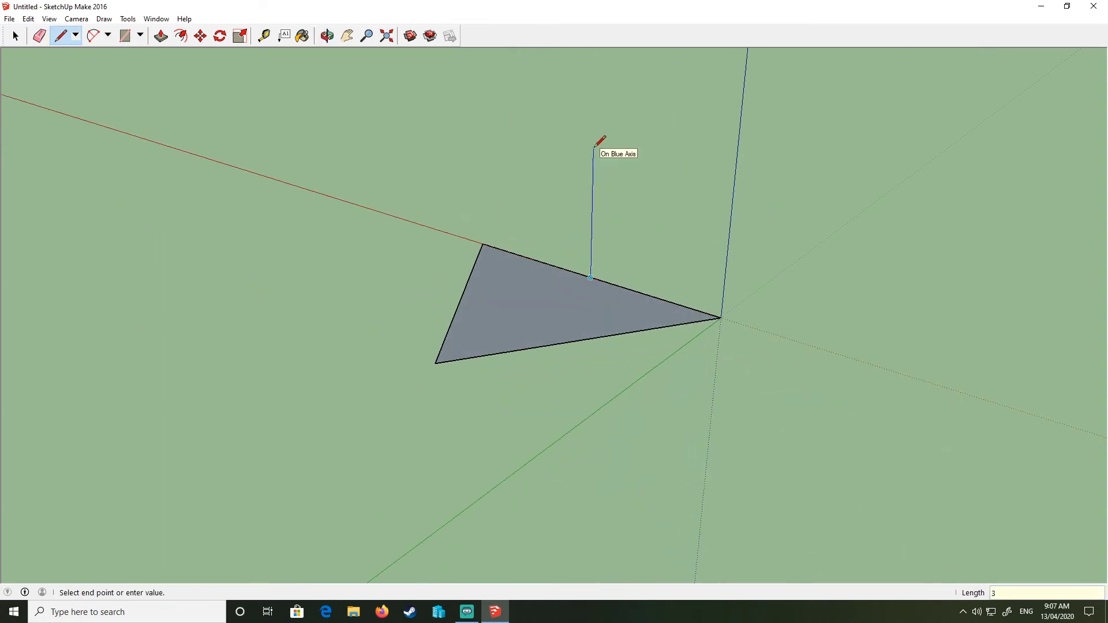
text(3)
key(Return)
scroll(633, 240, down, 2)
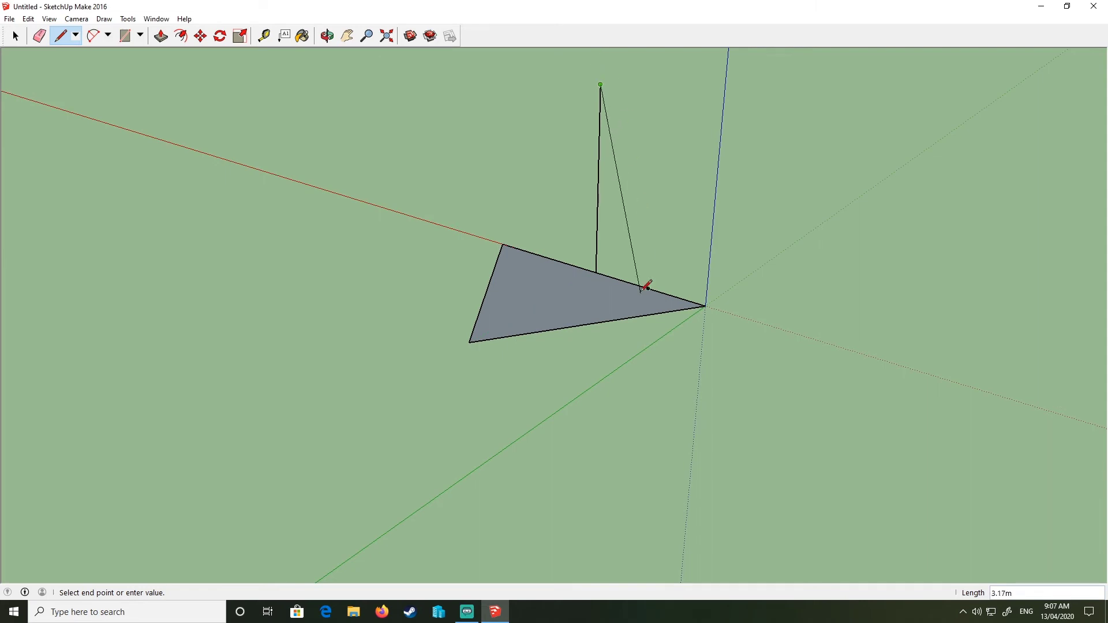
key(ctrl+z)
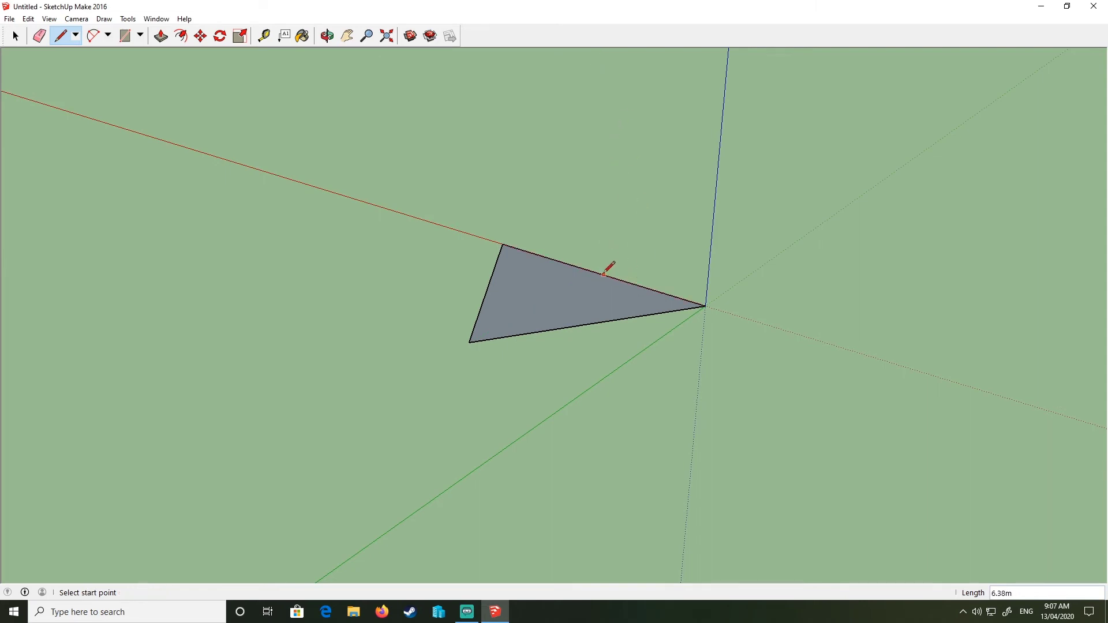
click(595, 272)
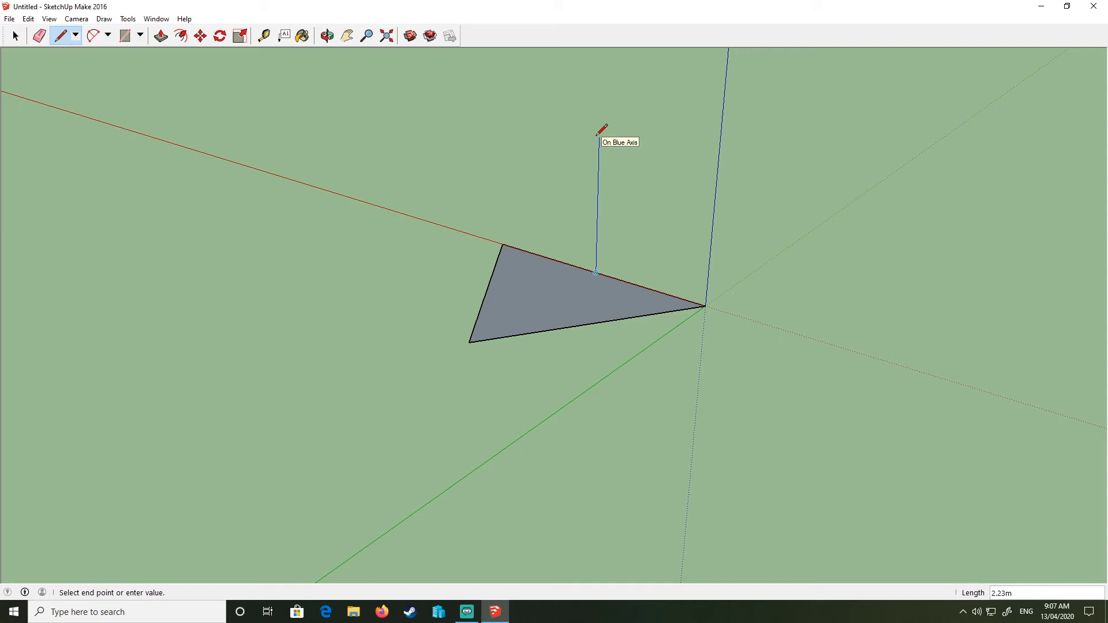
key(Return)
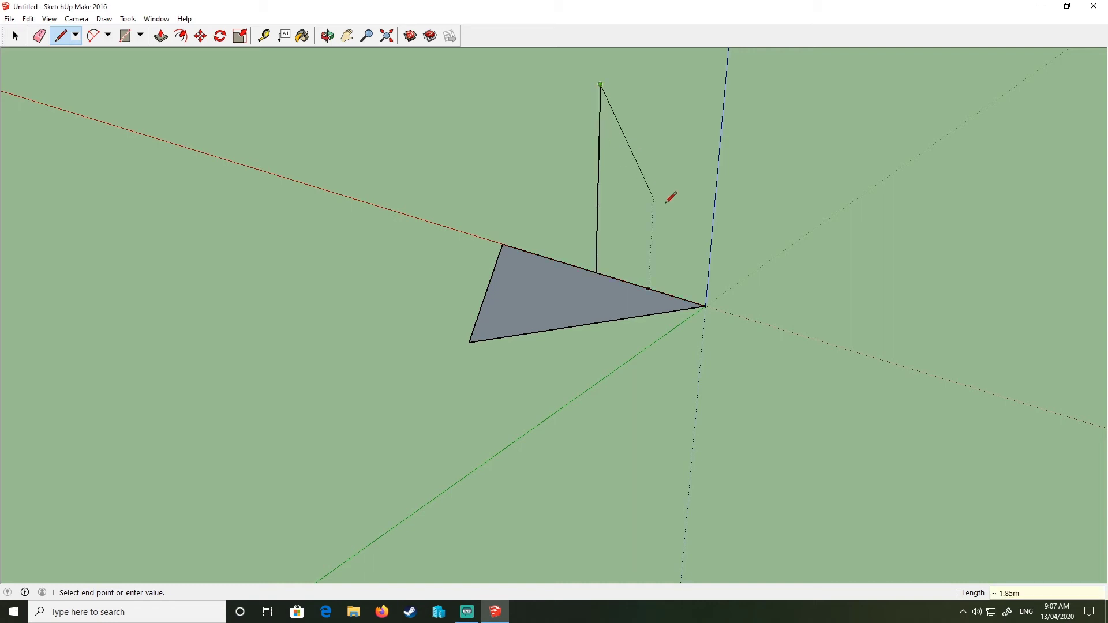
Step: Connect the 3 m apex to the right and left base corners
click(705, 306)
click(600, 85)
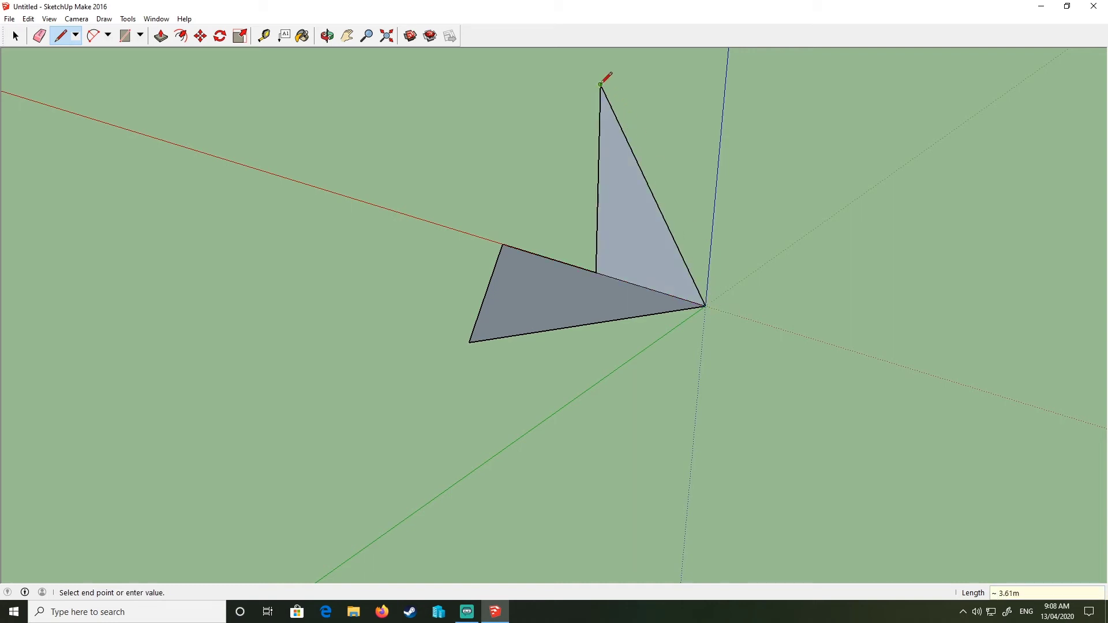
click(503, 245)
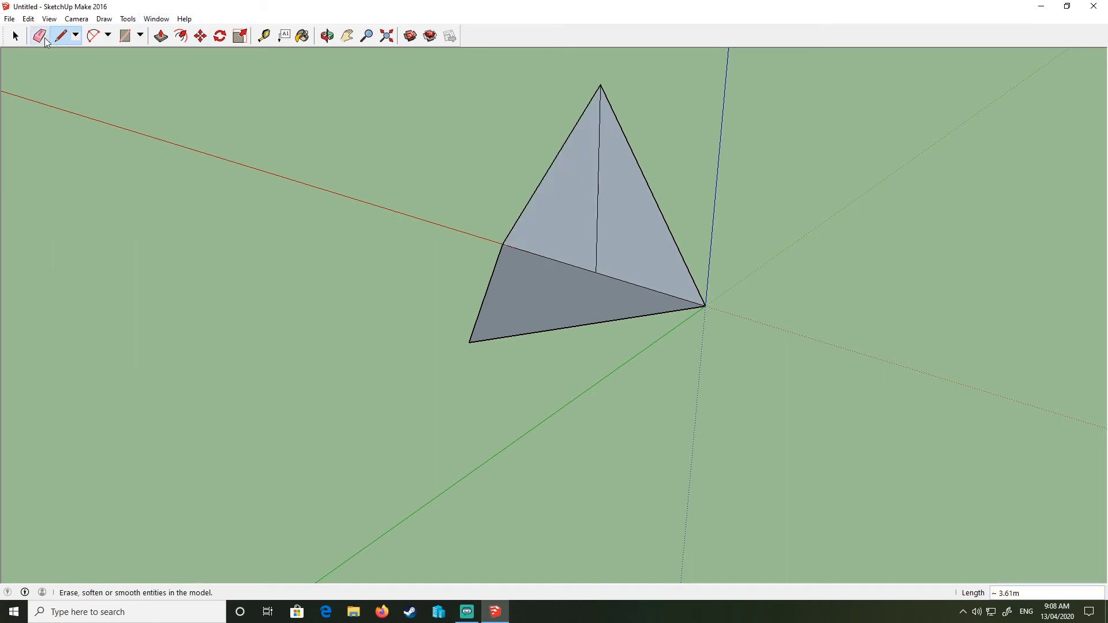
Step: Erase the vertical construction edge inside the pyramid
click(39, 36)
click(598, 180)
click(15, 36)
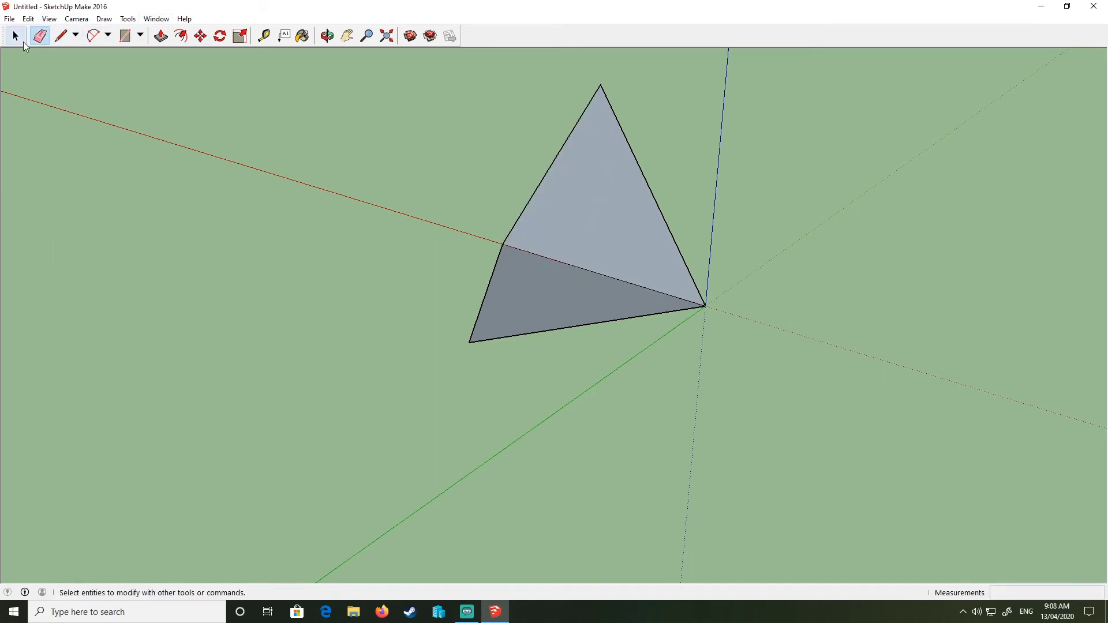
mouse_move(784, 365)
middle_down()
mouse_move(762, 310)
mouse_move(941, 380)
mouse_move(327, 166)
mouse_move(425, 505)
mouse_move(775, 75)
mouse_move(737, 244)
mouse_move(348, 345)
middle_up()
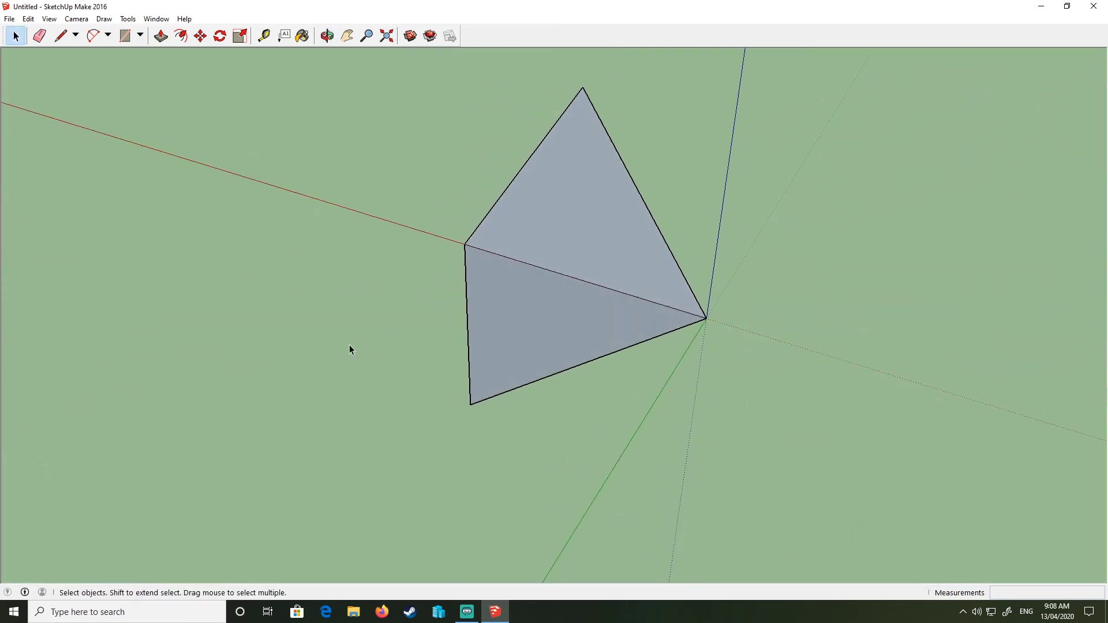
Step: Draw an edge from the front base corner to the apex, closing the tetrahedron
click(60, 37)
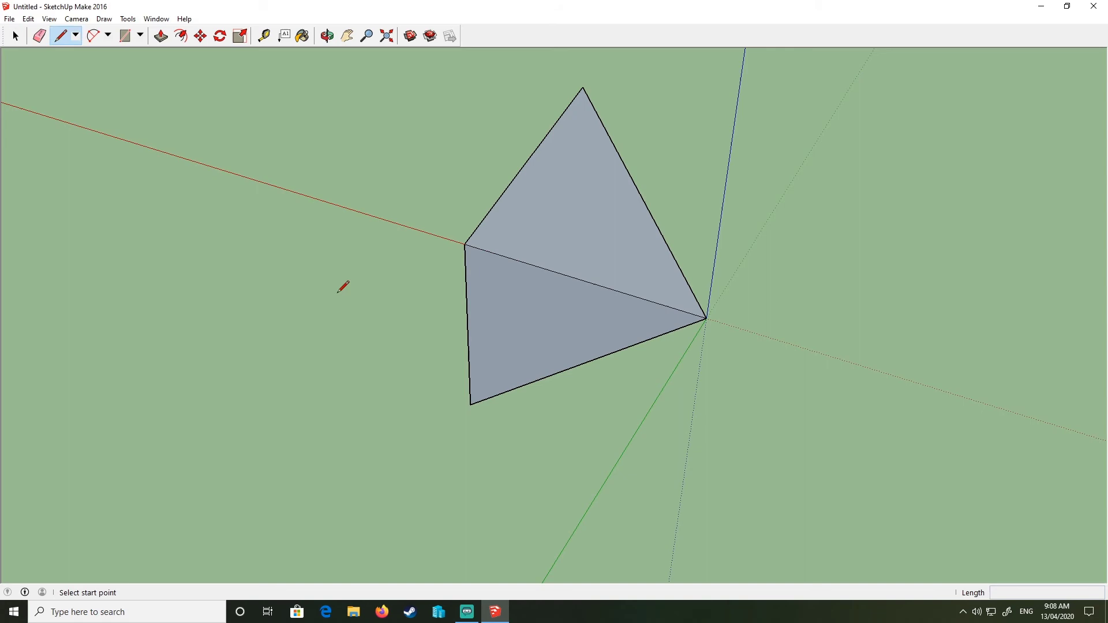
click(471, 404)
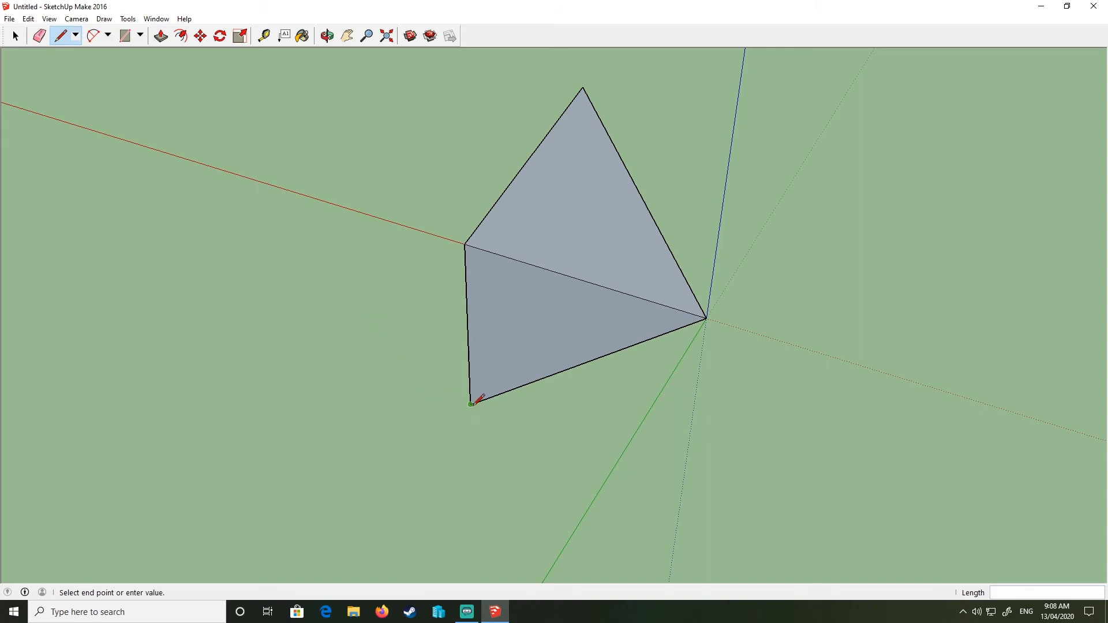
click(584, 87)
mouse_move(786, 301)
middle_down()
mouse_move(405, 193)
mouse_move(343, 309)
mouse_move(841, 507)
mouse_move(749, 141)
mouse_move(344, 289)
mouse_move(894, 251)
mouse_move(79, 371)
mouse_move(493, 257)
mouse_move(883, 319)
mouse_move(375, 74)
mouse_move(940, 335)
mouse_move(586, 260)
mouse_move(1064, 508)
mouse_move(768, 277)
mouse_move(685, 265)
mouse_move(969, 375)
mouse_move(710, 514)
mouse_move(250, 231)
mouse_move(483, 317)
mouse_move(755, 443)
mouse_move(742, 430)
mouse_move(844, 212)
middle_up()
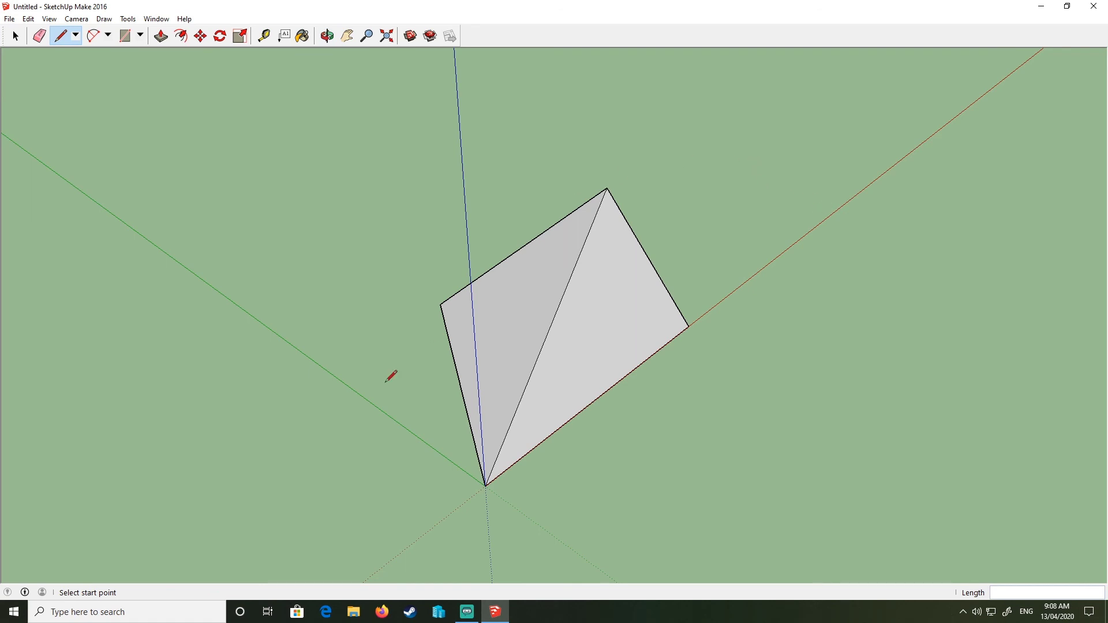
scroll(388, 376, down, 2)
mouse_move(877, 220)
middle_down()
mouse_move(478, 227)
mouse_move(701, 376)
mouse_move(226, 348)
middle_up()
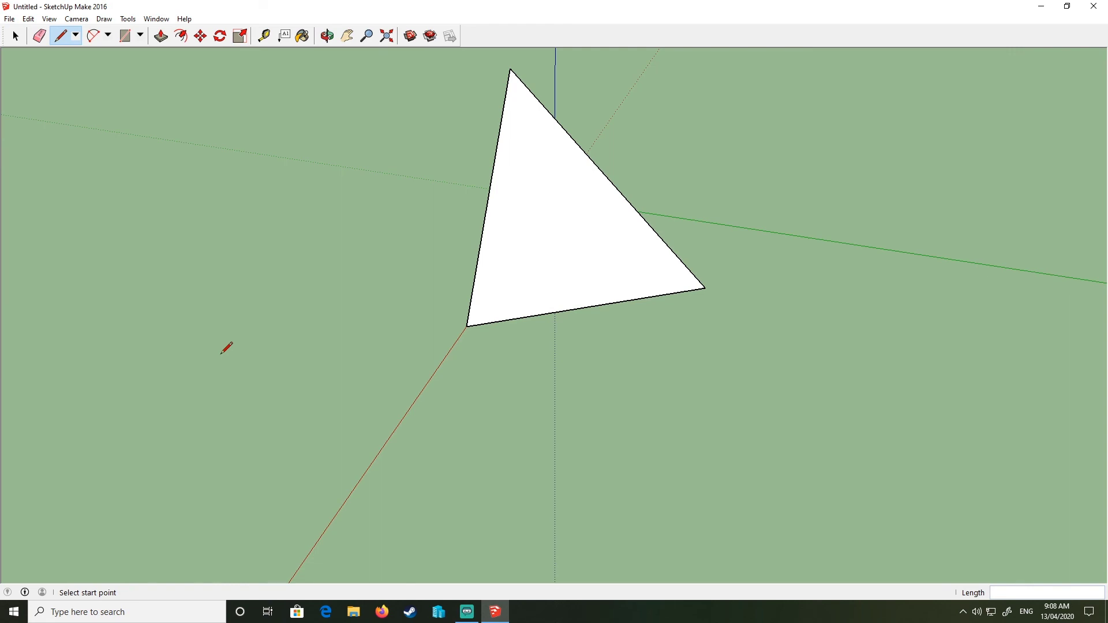